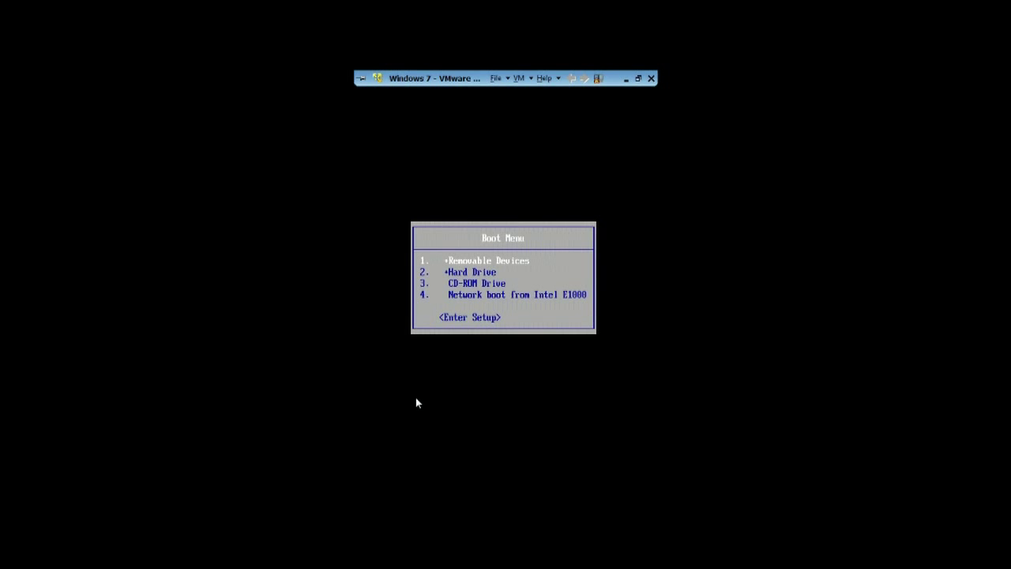
Step: Select CD-ROM Drive as the boot device in the VM boot menu
key(Down)
key(Down)
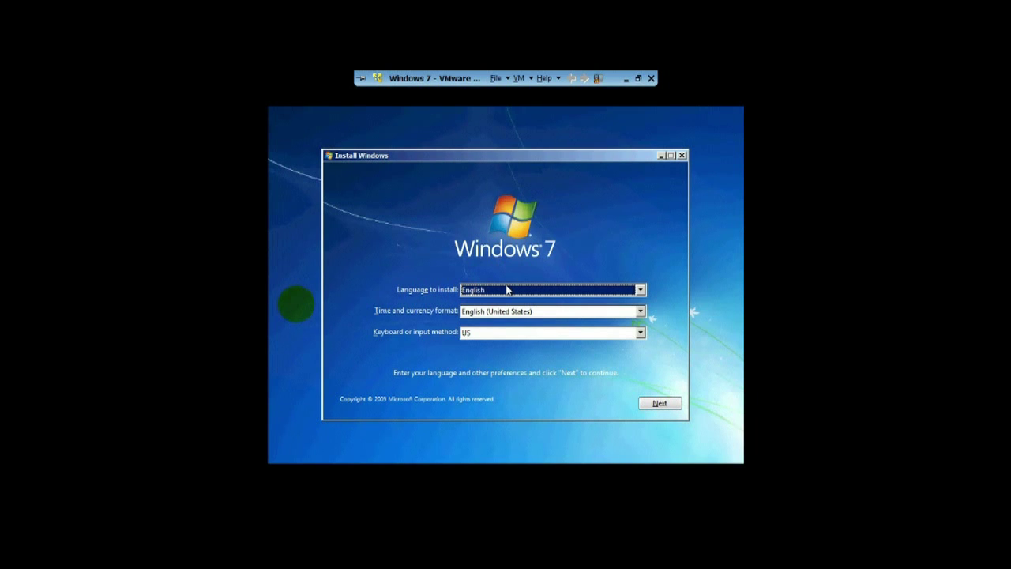
Step: Keep the English language and keyboard defaults and start the Windows 7 installation
click(657, 403)
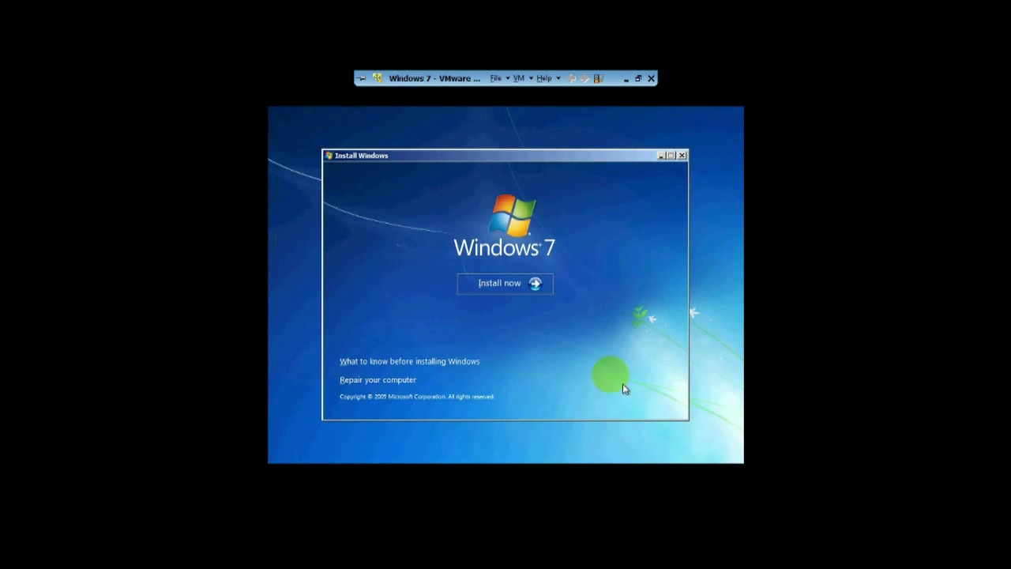
click(503, 286)
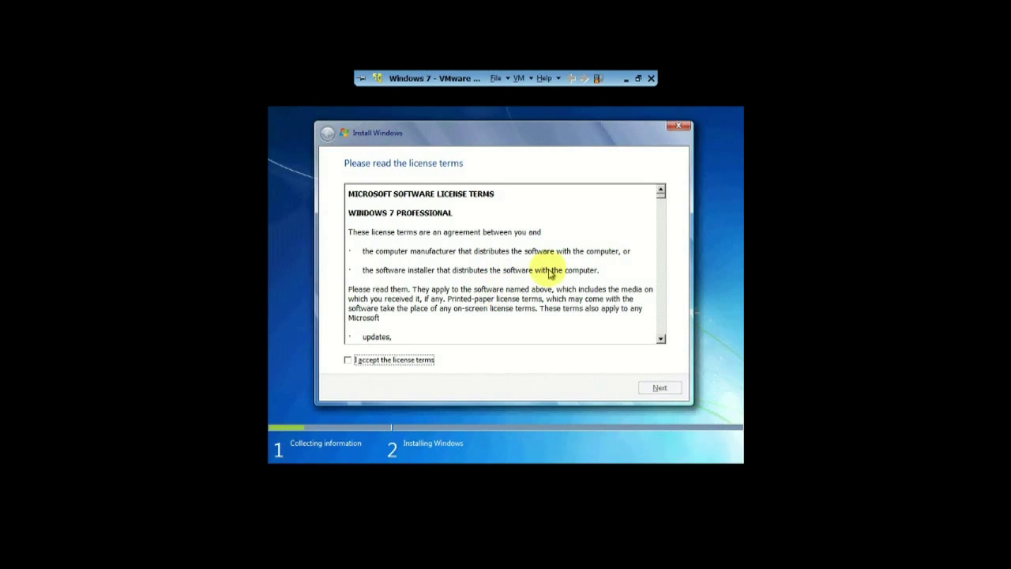
Step: Accept the Windows 7 Professional license terms and continue
click(377, 365)
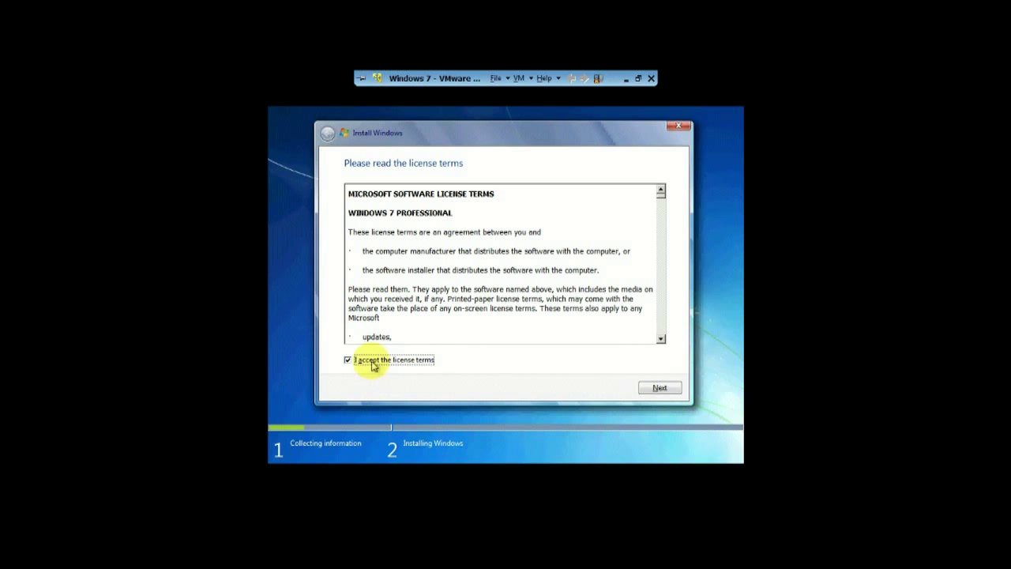
click(660, 390)
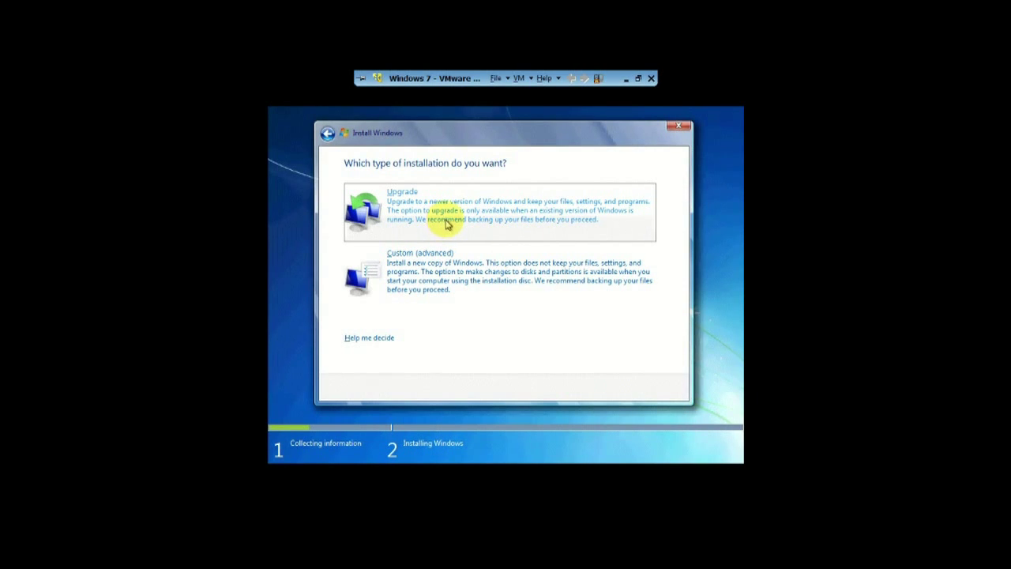
Step: Choose a Custom (advanced) installation and select Disk 0 Partition 2 as the target
click(463, 280)
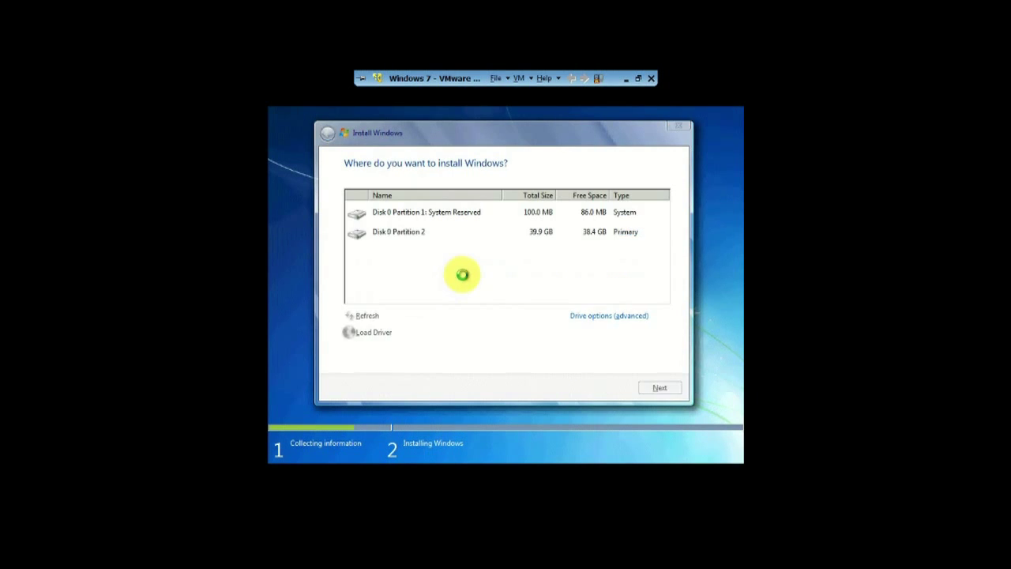
click(475, 218)
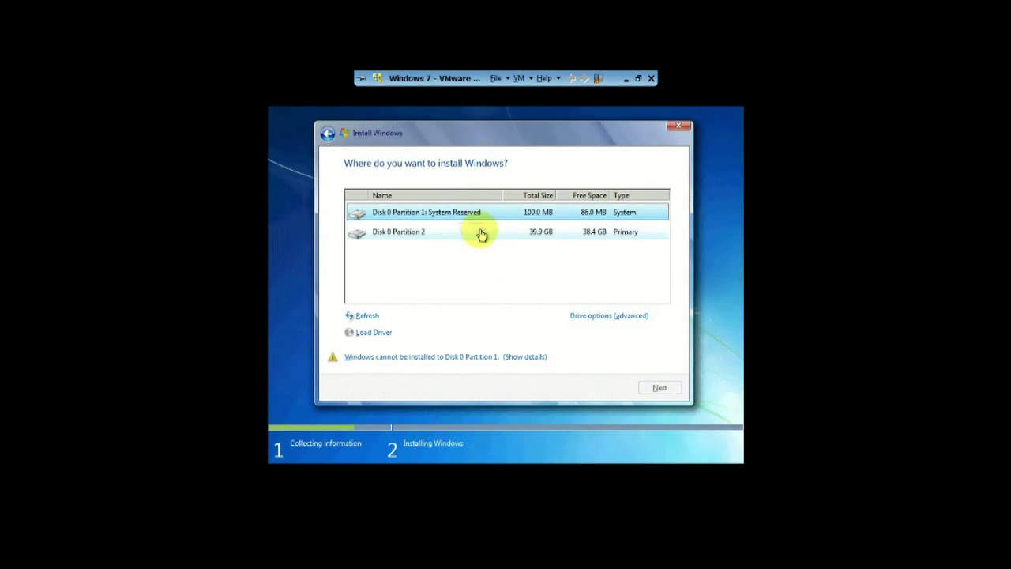
click(481, 234)
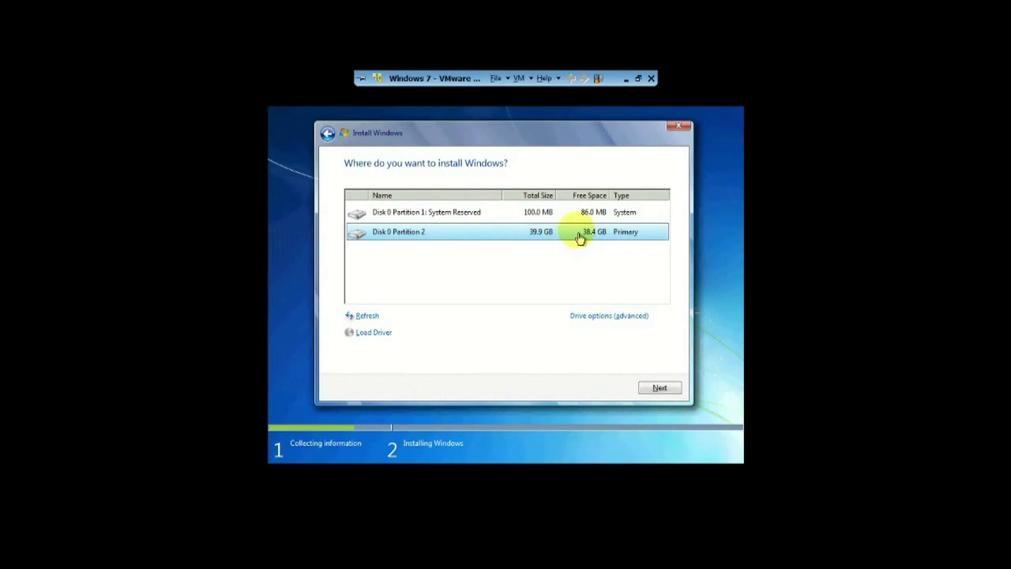
click(430, 219)
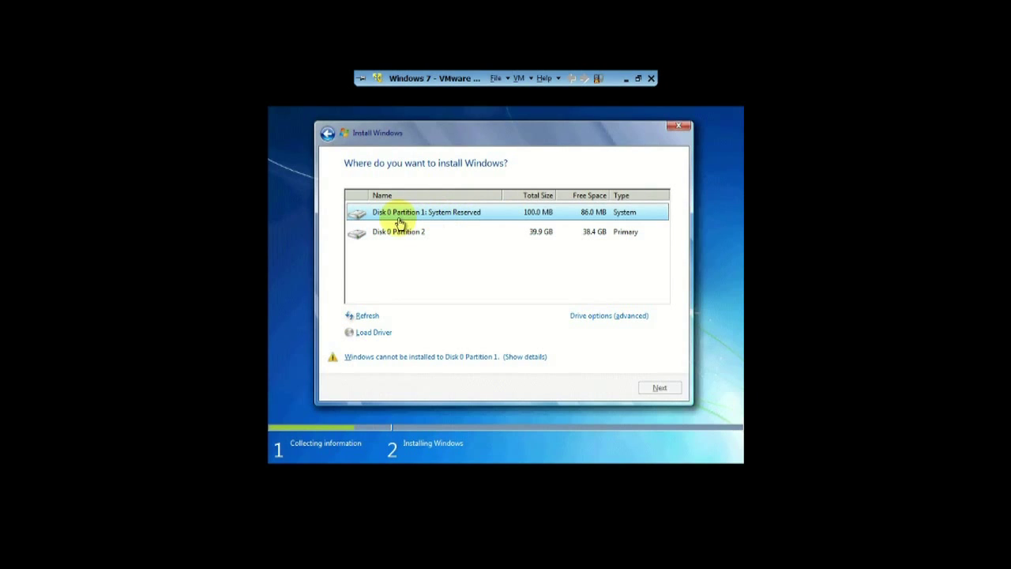
click(477, 231)
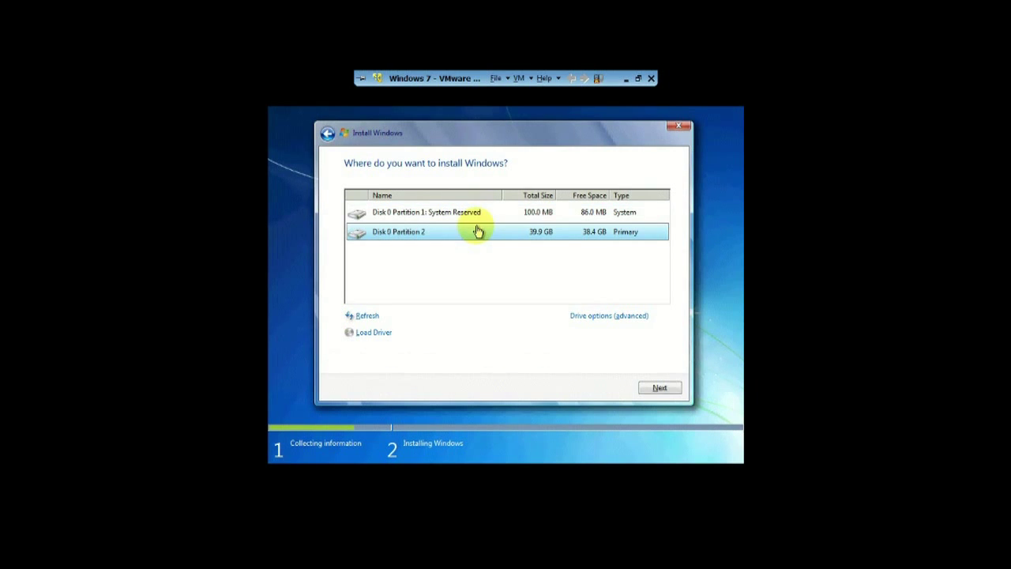
Step: Delete Partition 2 and the System Reserved partition, then install onto the unallocated space
click(594, 318)
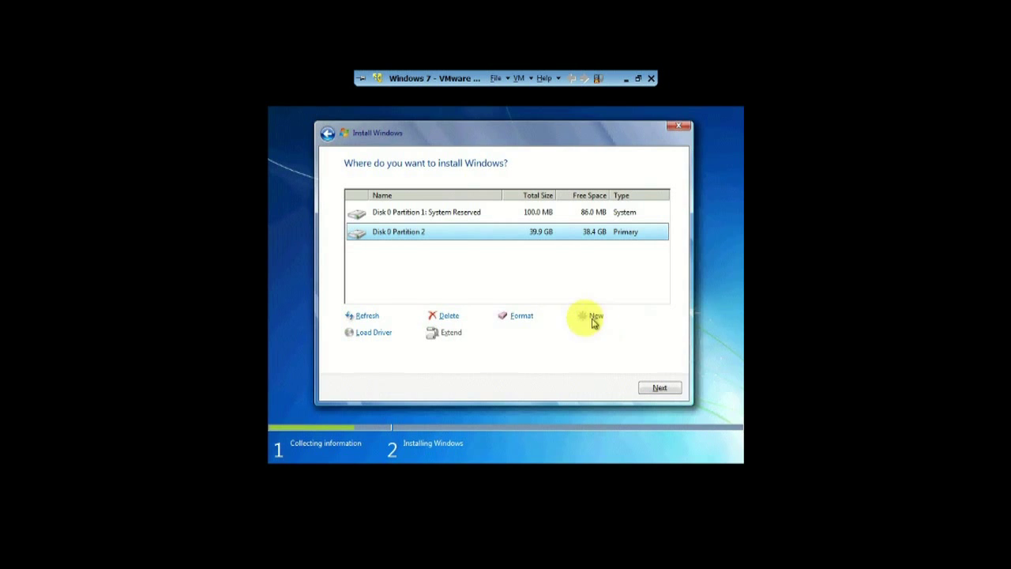
click(448, 316)
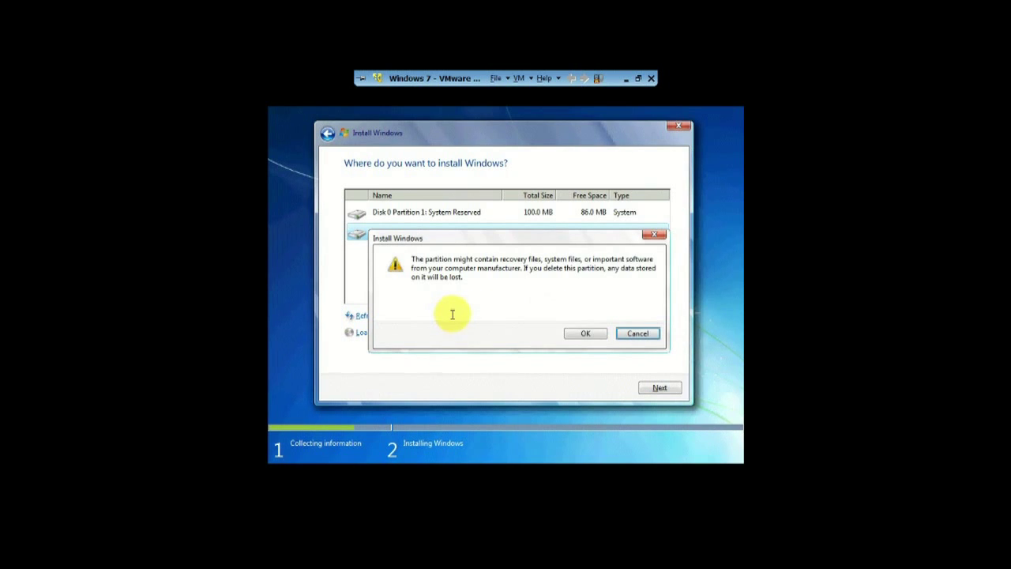
click(580, 334)
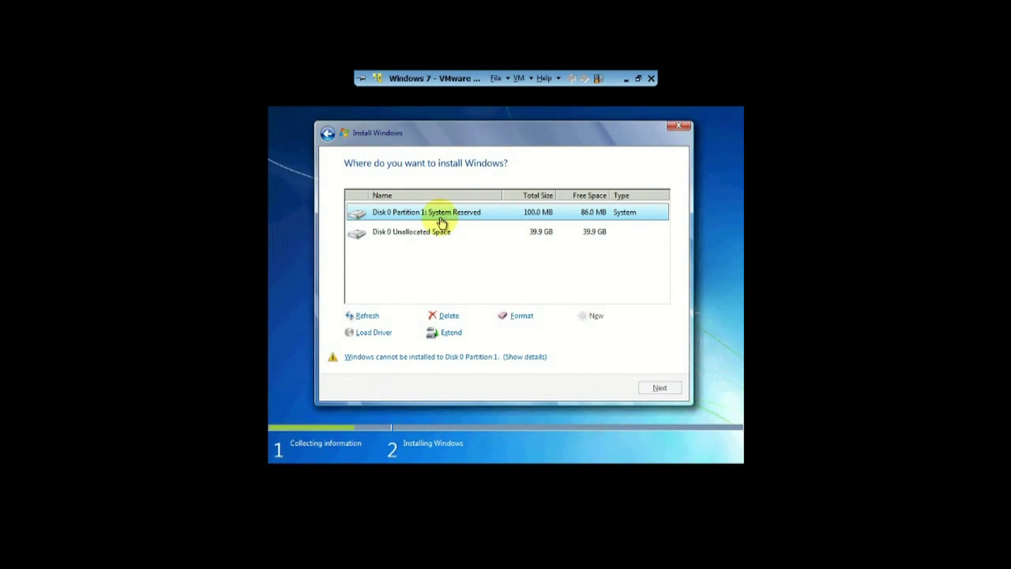
click(449, 320)
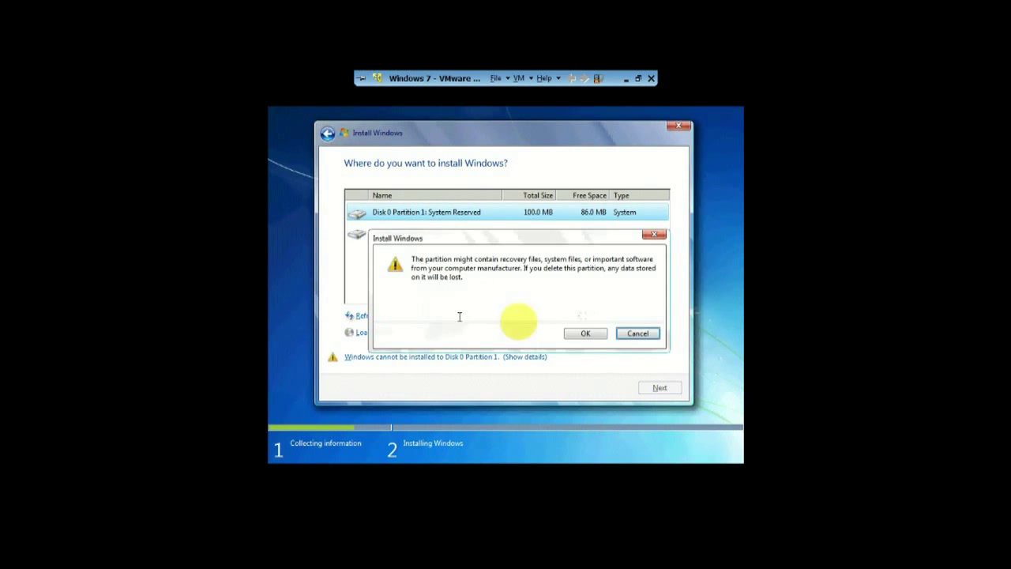
click(578, 333)
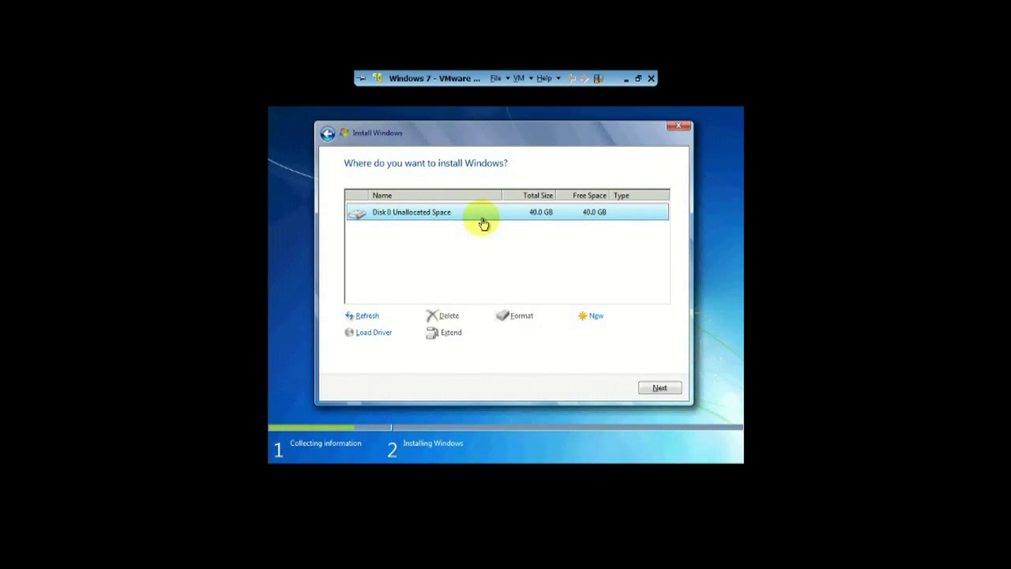
click(661, 392)
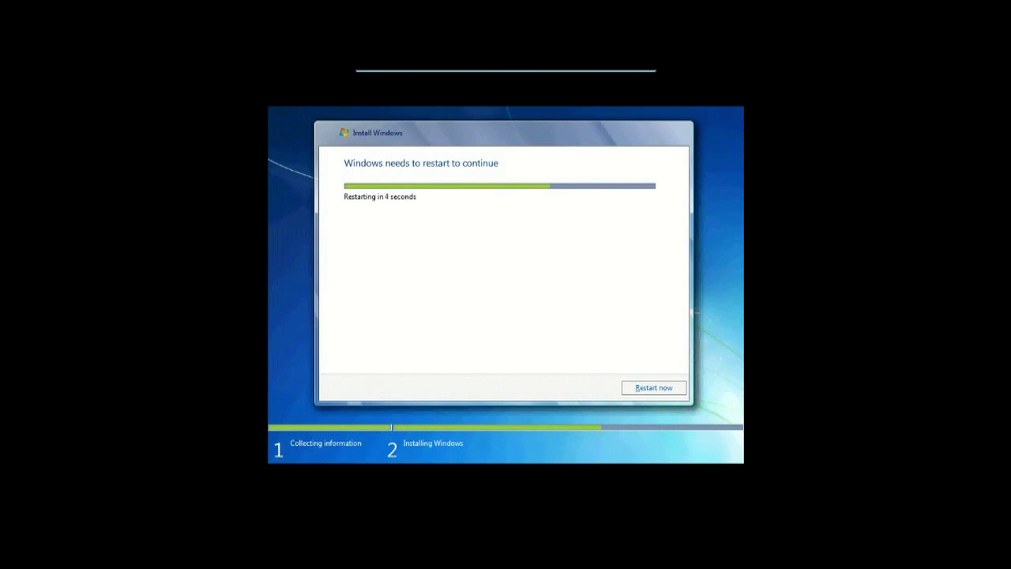
Step: Restart the computer immediately once installation finishes to continue setup
click(652, 387)
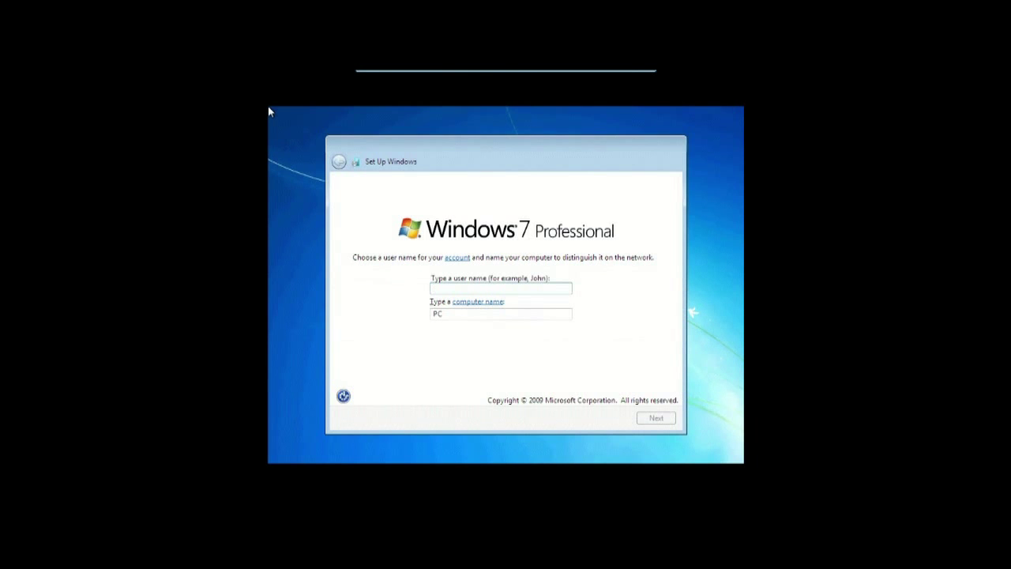
Step: Enter the account's user name and the computer name TestPC, then continue
click(476, 288)
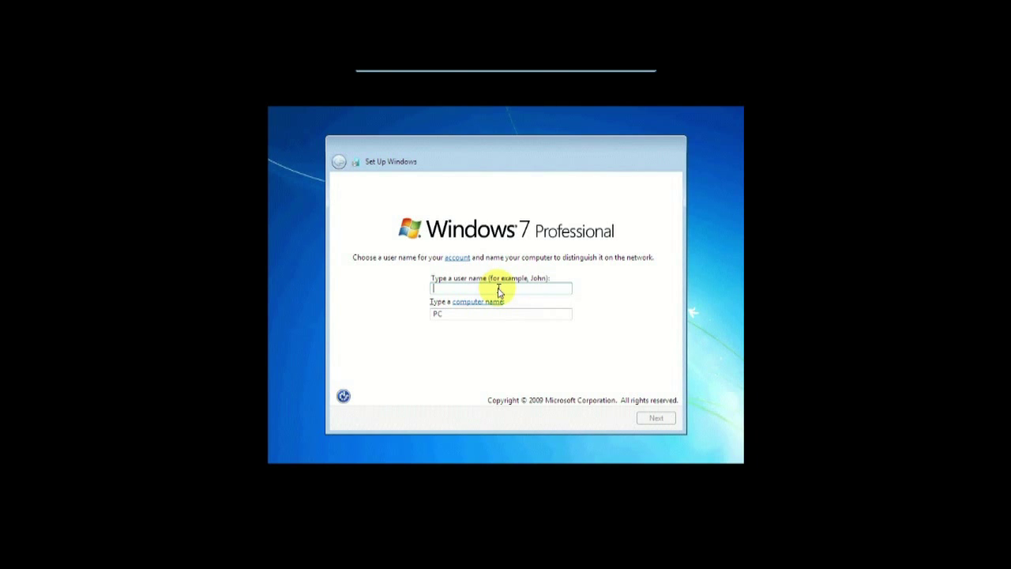
text(TestPC)
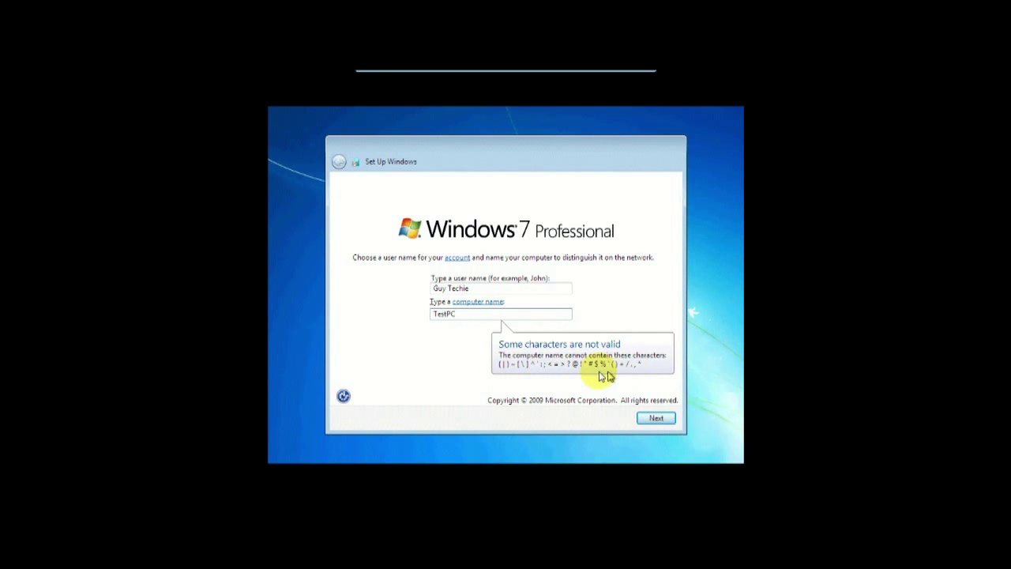
click(485, 291)
triple_click(486, 289)
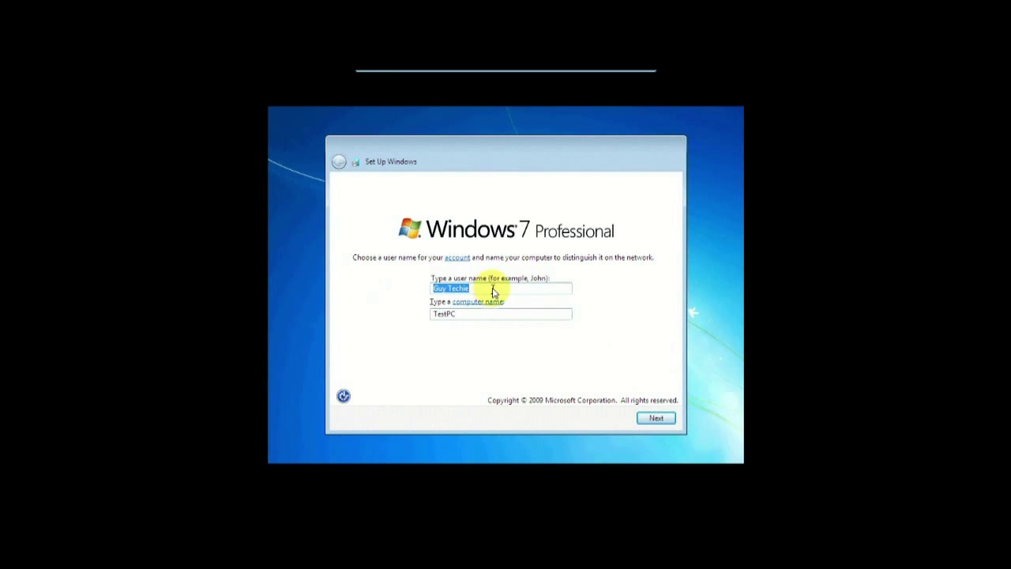
click(492, 289)
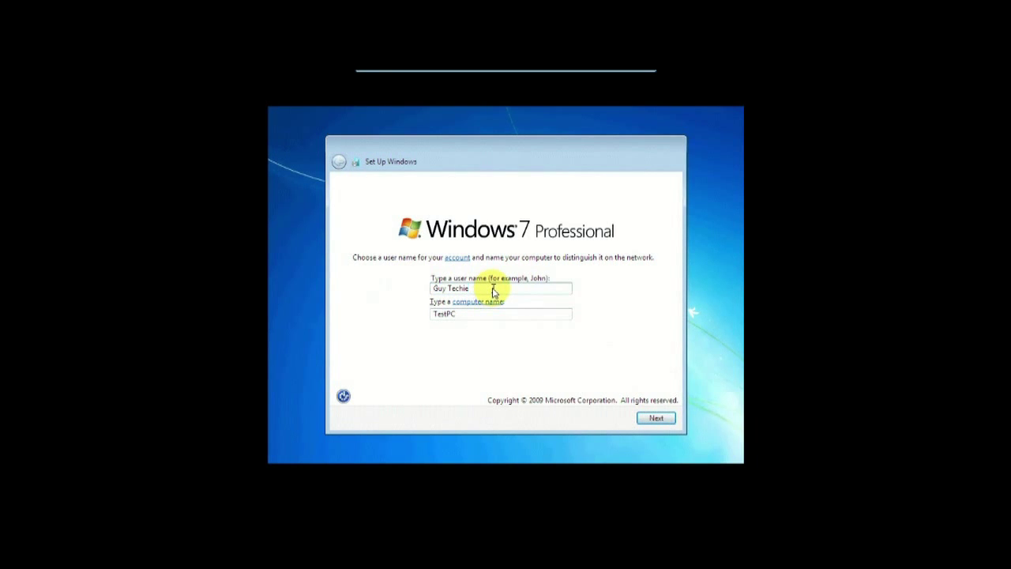
click(655, 419)
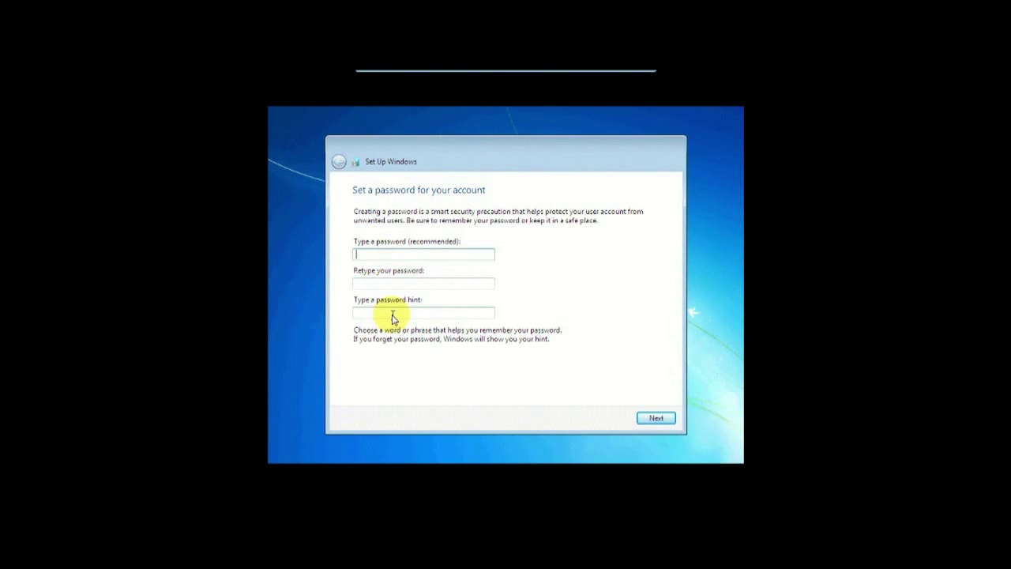
Step: Leave the account password blank and continue
click(653, 418)
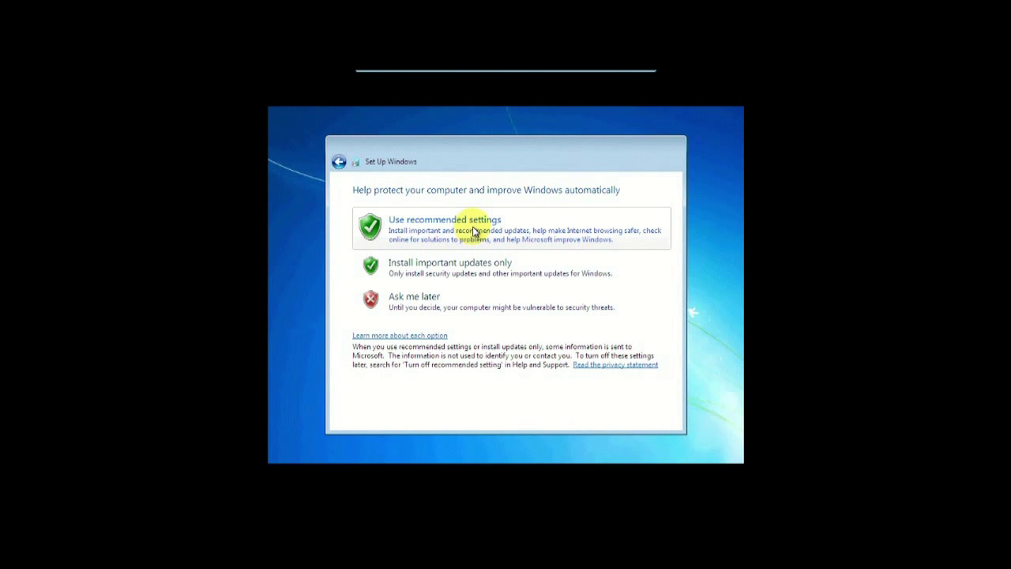
Step: Use recommended update settings and keep Pacific Time (US & Canada) as the time zone
click(474, 229)
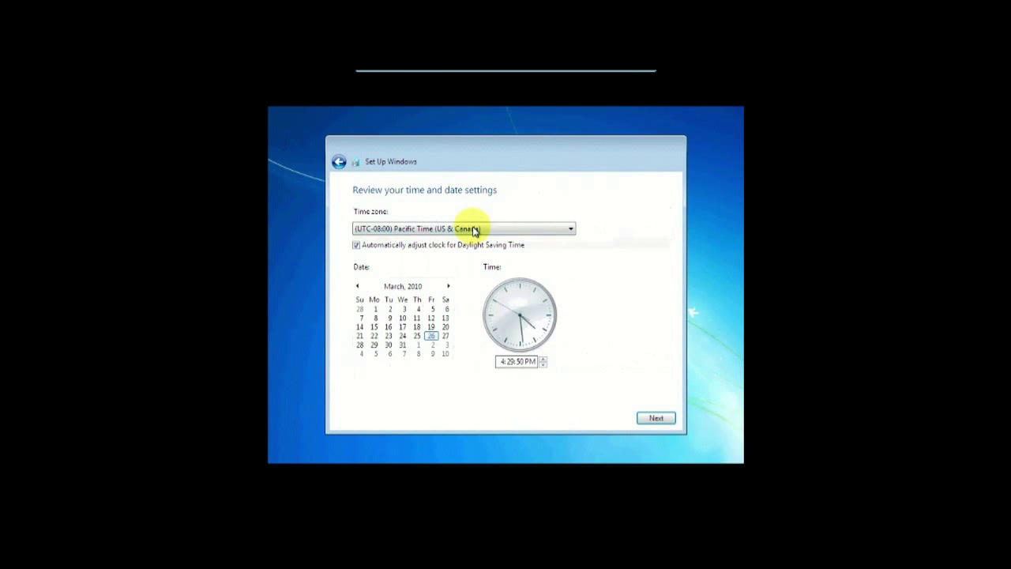
click(536, 230)
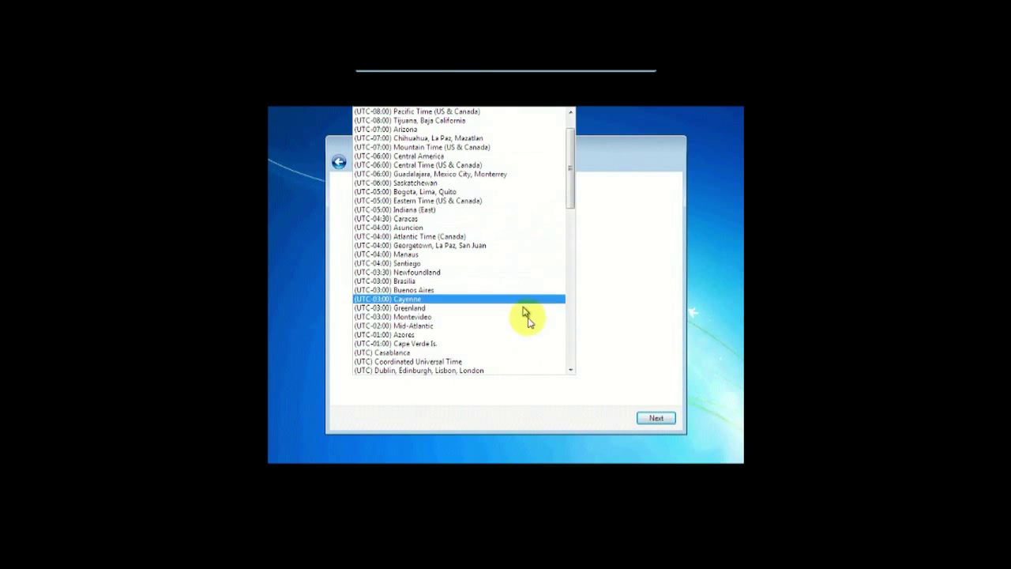
click(584, 160)
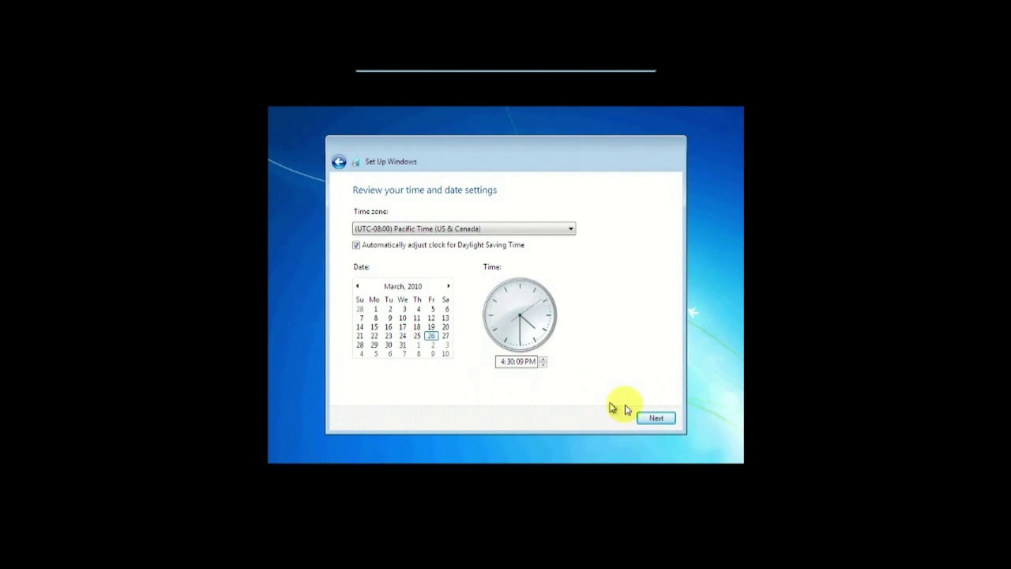
click(666, 421)
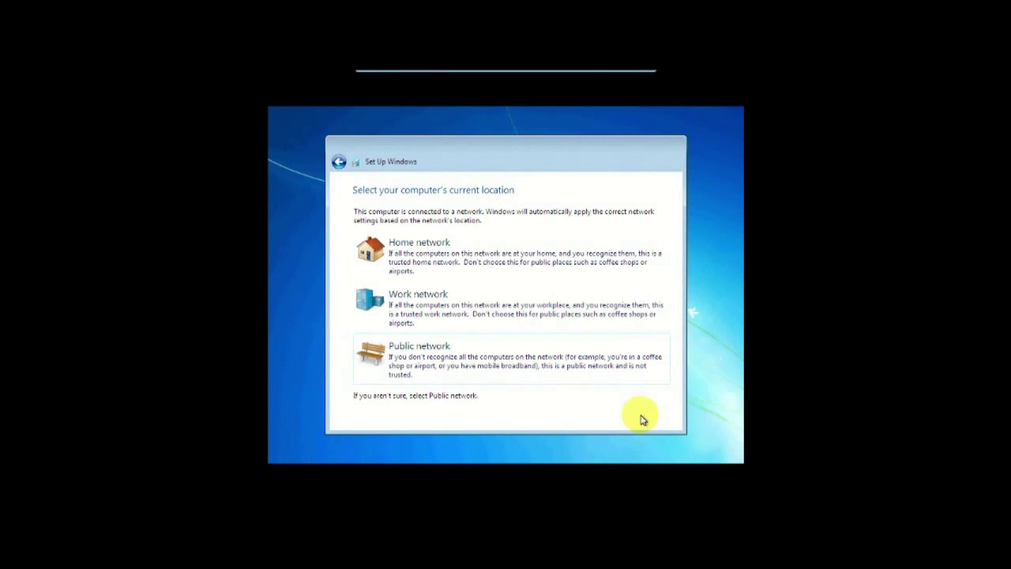
Step: Set the computer's network location to Work network
click(493, 310)
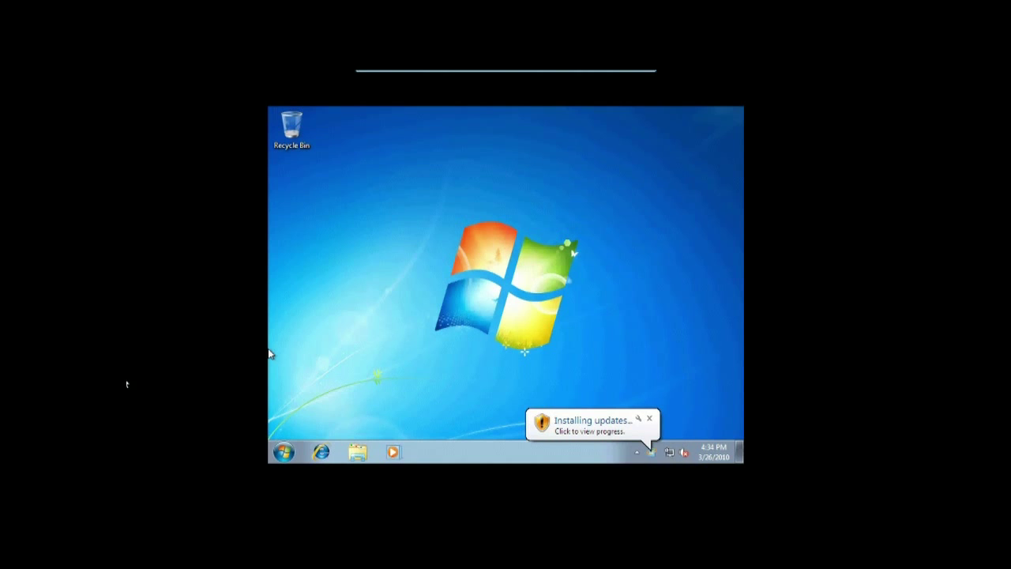
Step: Open Windows Update from the installing-updates notification and choose Restart now to finish the 20 updates
click(269, 353)
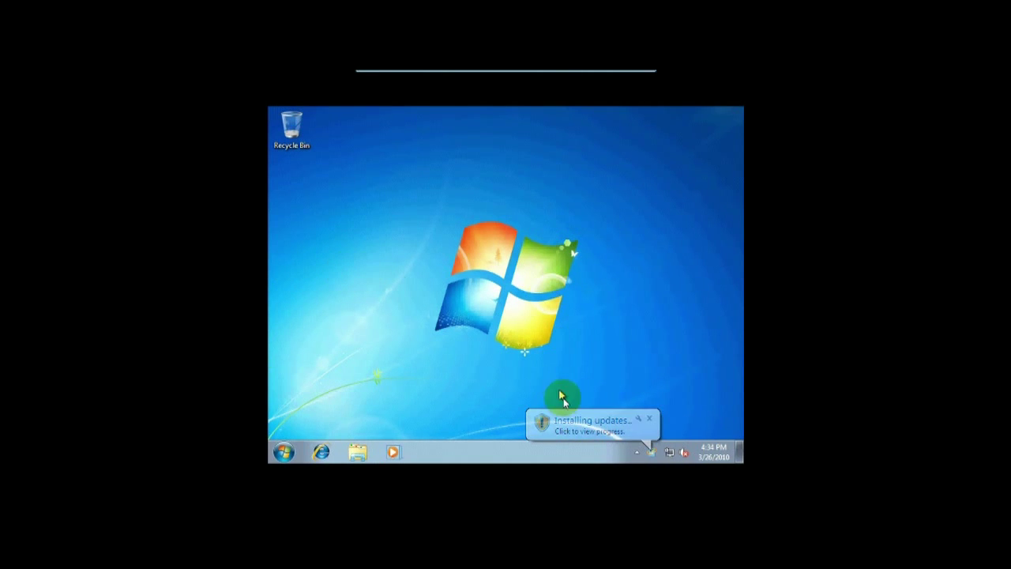
click(600, 430)
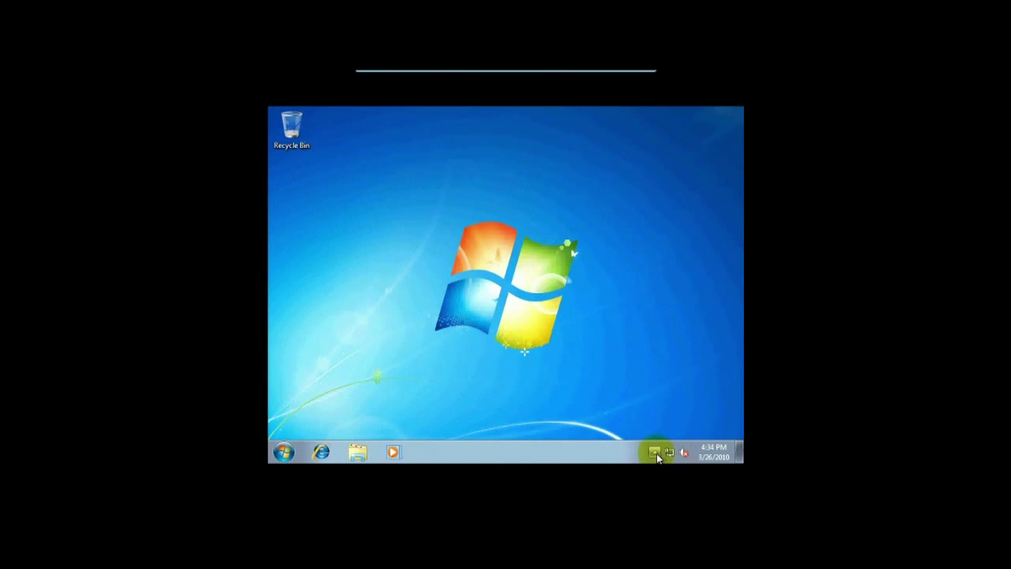
click(656, 453)
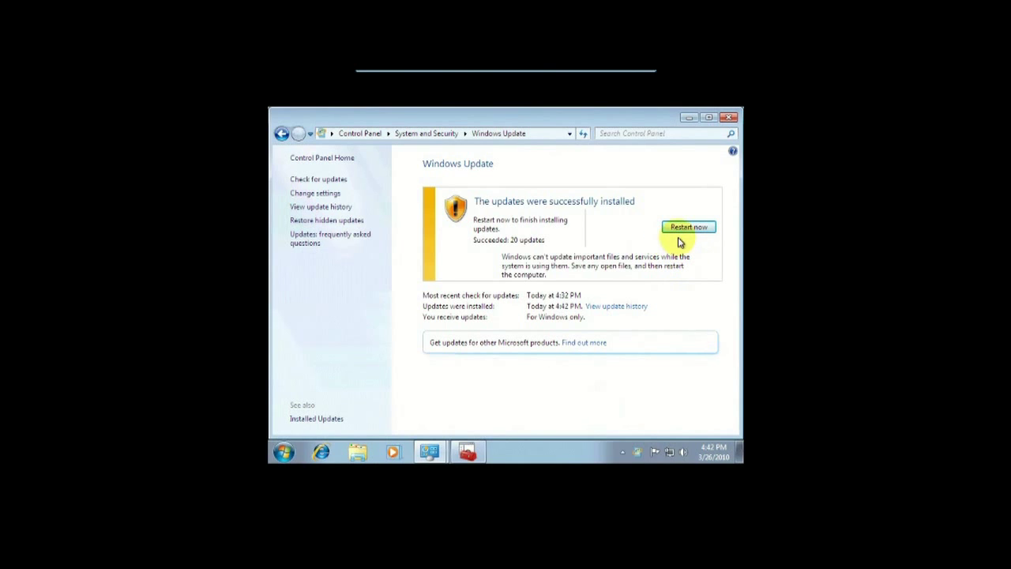
click(683, 228)
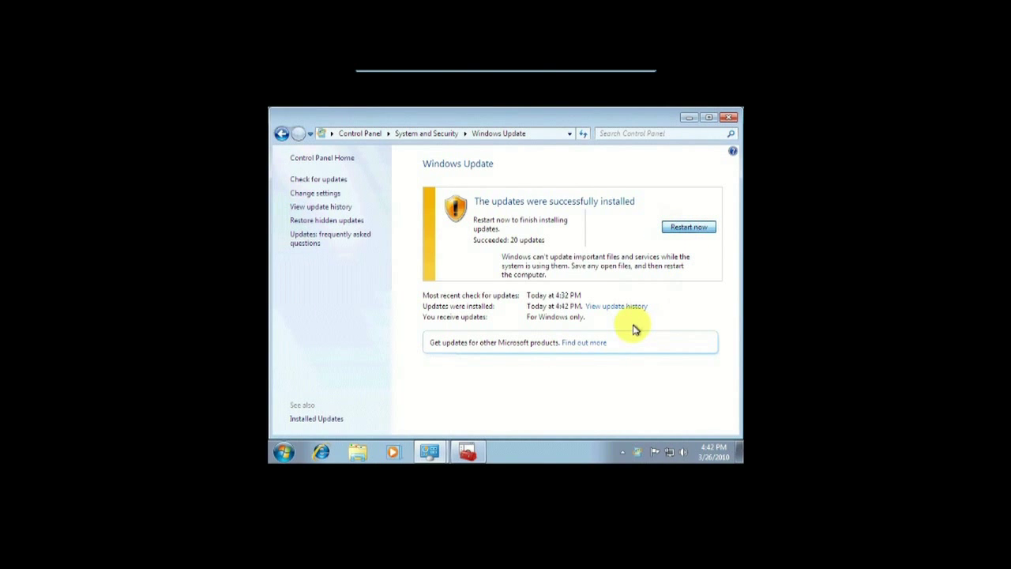